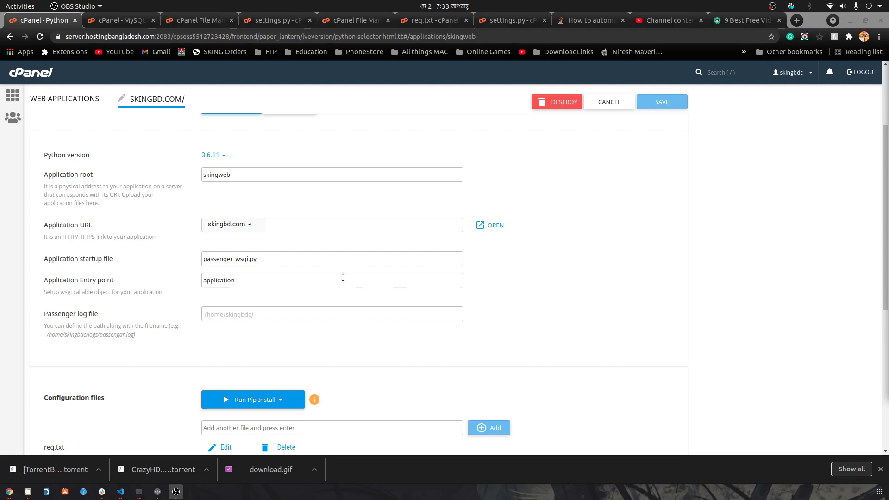
Step: Open the cPanel home page in a new browser tab from the cPanel logo link
{"action": "right_click", "coordinate": [29, 74]}
{"action": "left_click", "coordinate": [46, 84]}
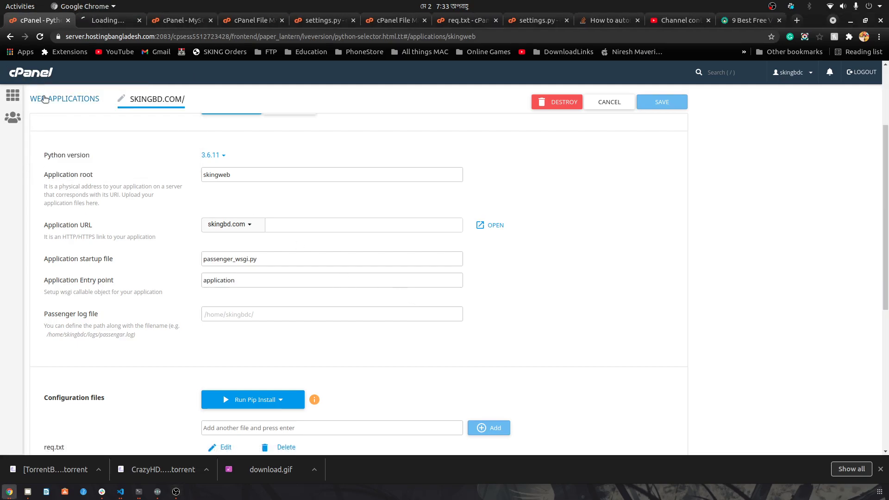
Step: On the new cPanel home tab, create a MySQL database named djapp2 with the MySQL Database Wizard
{"action": "left_click", "coordinate": [109, 21]}
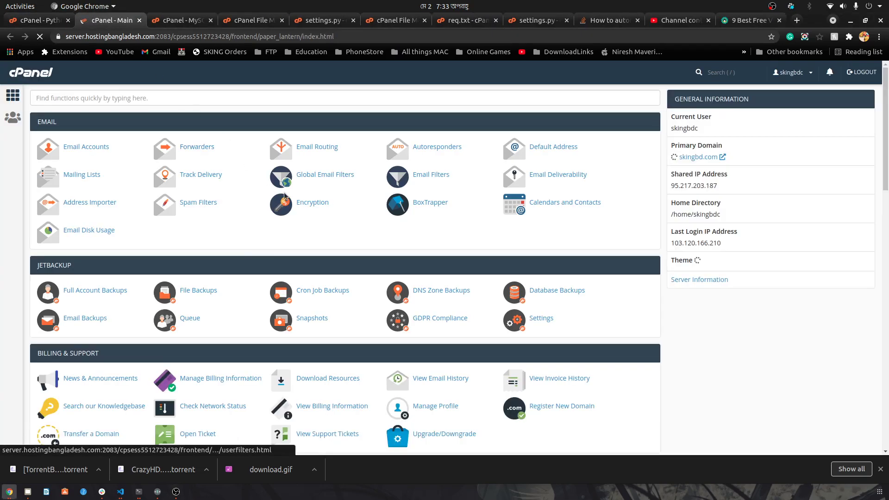
{"action": "scroll", "coordinate": [344, 219], "scroll_direction": "down", "scroll_amount": 1}
{"action": "scroll", "coordinate": [344, 219], "scroll_direction": "down", "scroll_amount": 7}
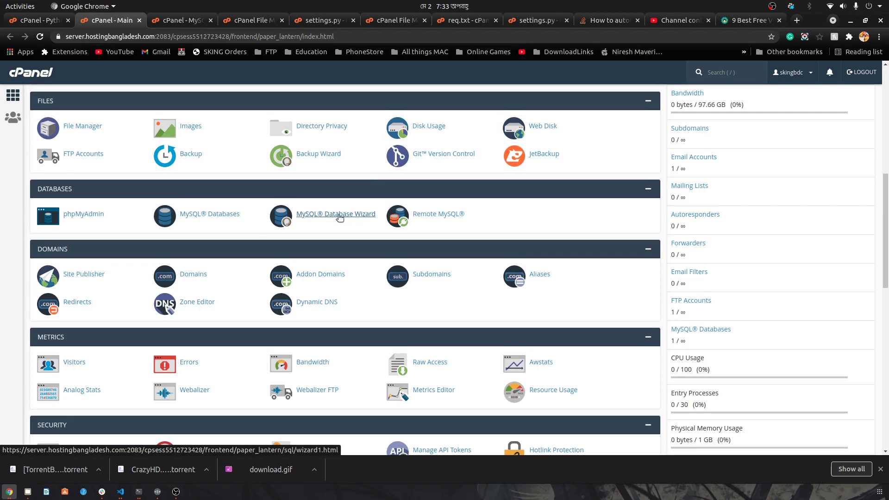
{"action": "left_click", "coordinate": [340, 216]}
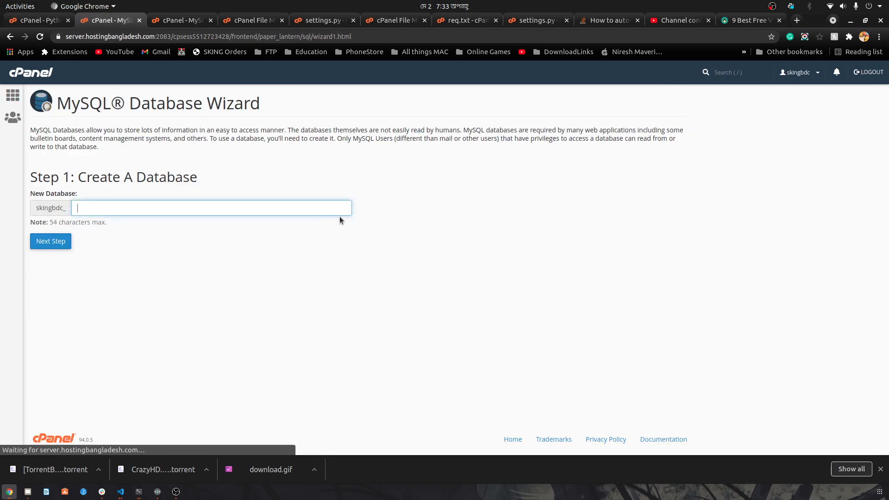
{"action": "left_click", "coordinate": [118, 209]}
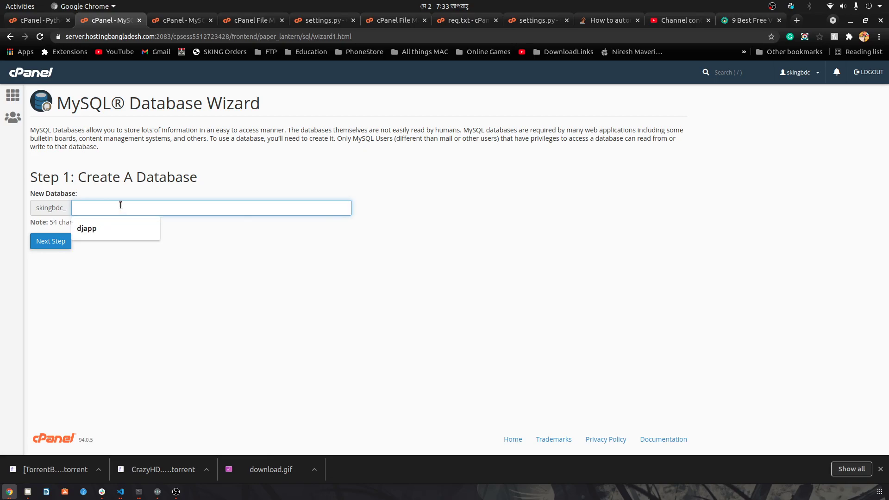
{"action": "left_click", "coordinate": [244, 223]}
{"action": "left_click", "coordinate": [199, 208]}
{"action": "type", "text": "djapp2"}
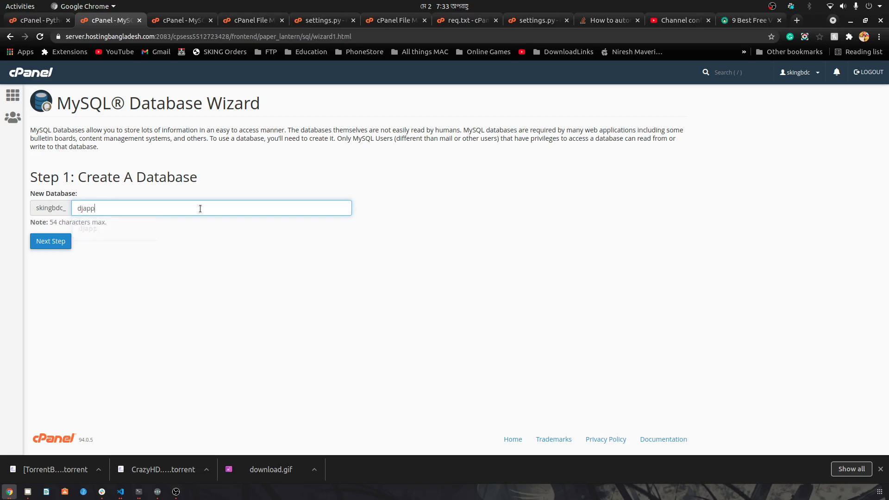
{"action": "left_click", "coordinate": [62, 245]}
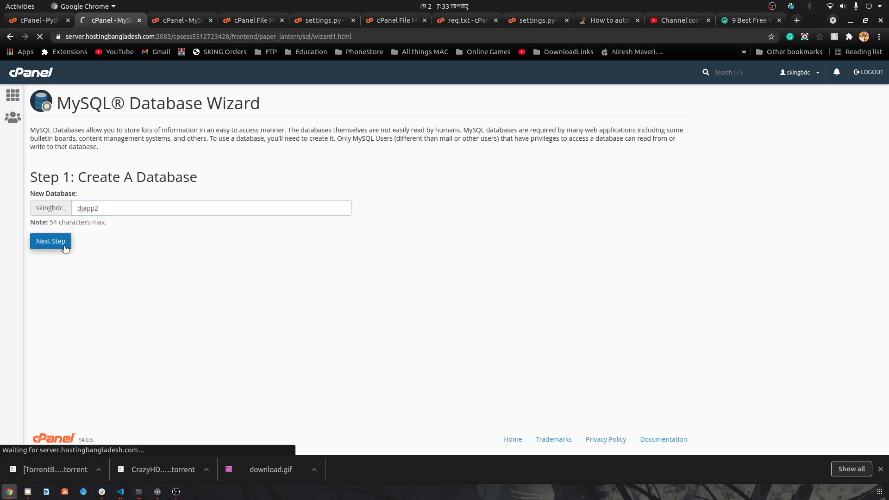
Step: Create database user djappuser with a generated strong password entered in both password fields
{"action": "left_click", "coordinate": [130, 194]}
{"action": "type", "text": "d"}
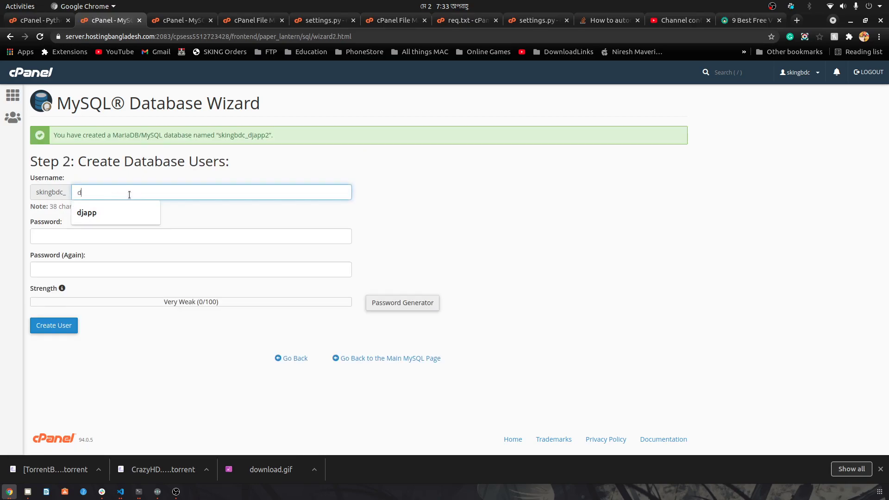
{"action": "type", "text": "jappuser"}
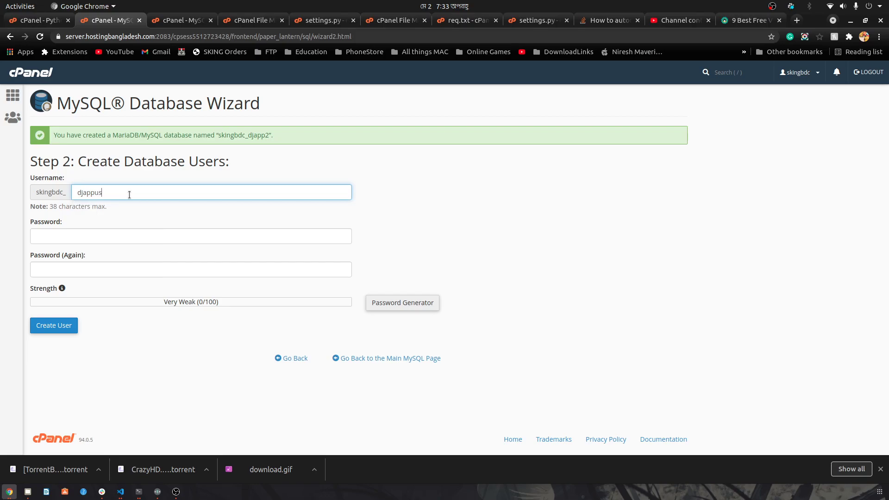
{"action": "left_click", "coordinate": [90, 239]}
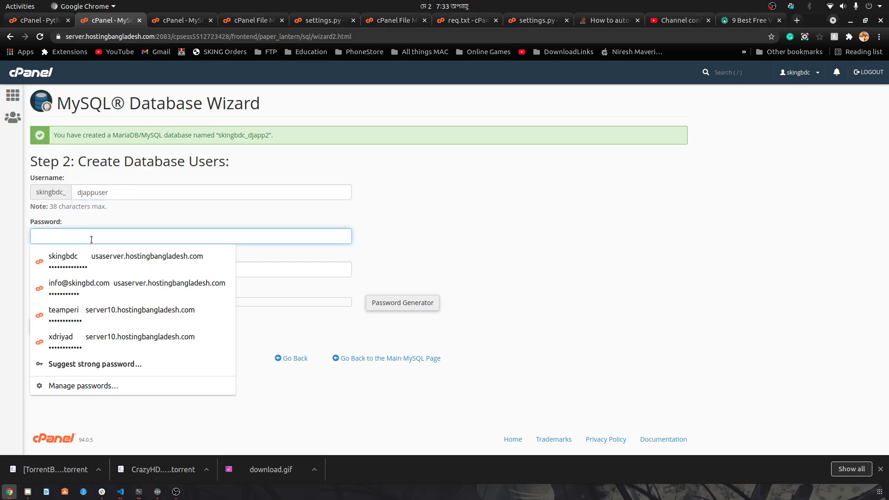
{"action": "type", "text": "test"}
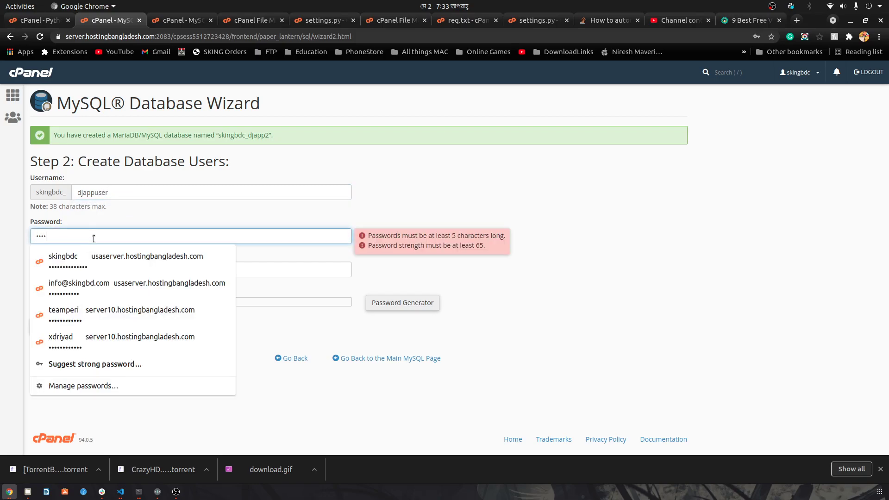
{"action": "left_click_drag", "start_coordinate": [94, 239], "coordinate": [0, 235]}
{"action": "key", "text": "BackSpace"}
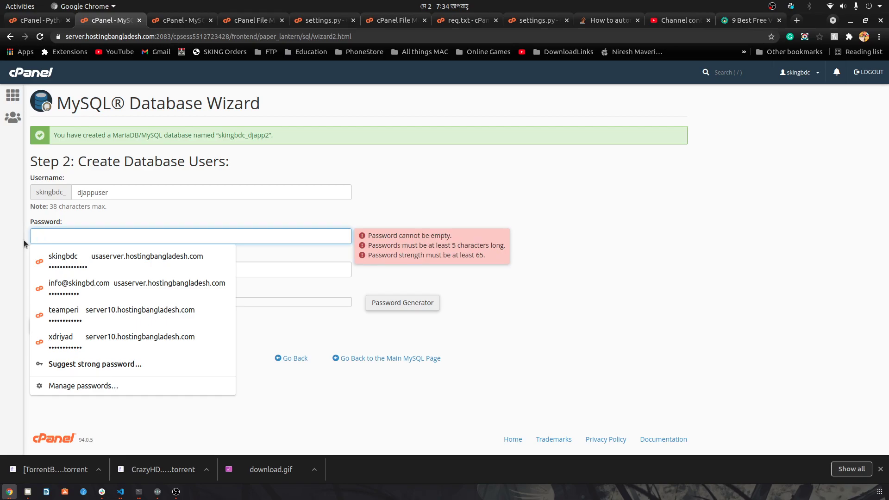
{"action": "left_click", "coordinate": [384, 301]}
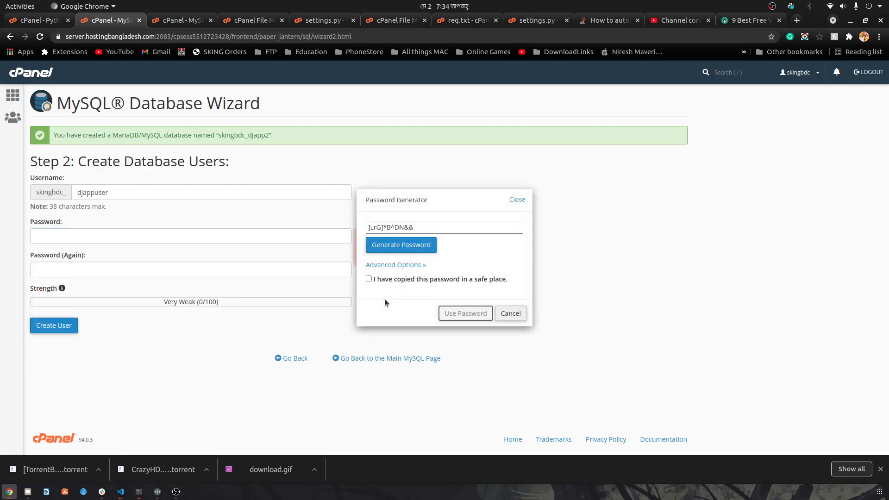
{"action": "triple_click", "coordinate": [406, 227]}
{"action": "left_click", "coordinate": [146, 238]}
{"action": "left_click", "coordinate": [499, 313]}
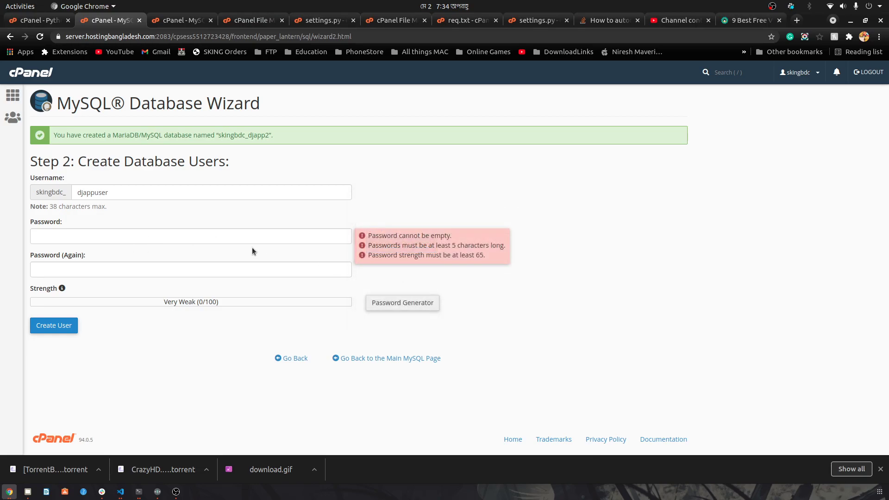
{"action": "left_click", "coordinate": [189, 233]}
{"action": "key", "text": "ctrl+v"}
{"action": "left_click", "coordinate": [260, 265]}
{"action": "key", "text": "ctrl+v"}
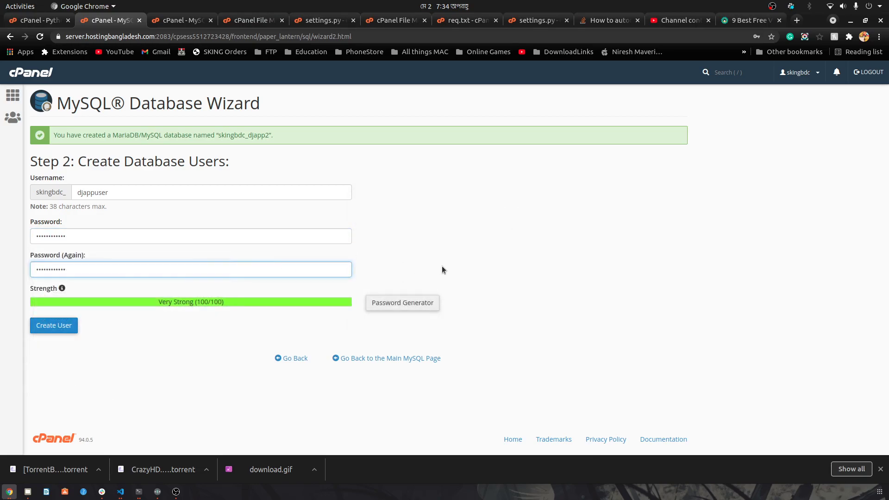
{"action": "left_click", "coordinate": [54, 330]}
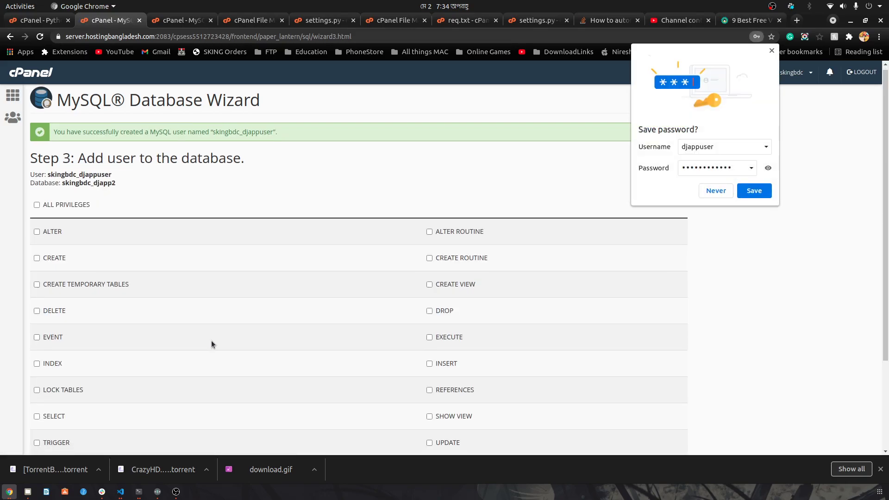
Step: Grant djappuser ALL PRIVILEGES on skingbdc_djapp2 and apply the changes
{"action": "scroll", "coordinate": [211, 344], "scroll_direction": "down", "scroll_amount": 2}
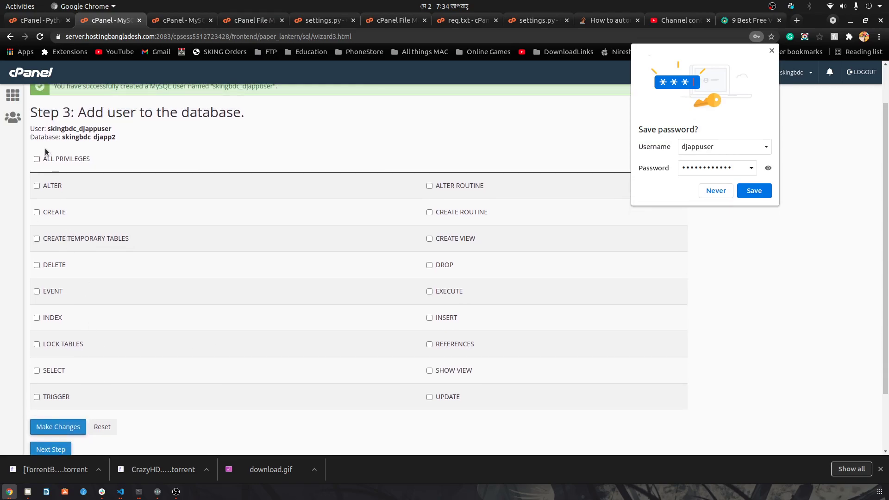
{"action": "left_click", "coordinate": [41, 160]}
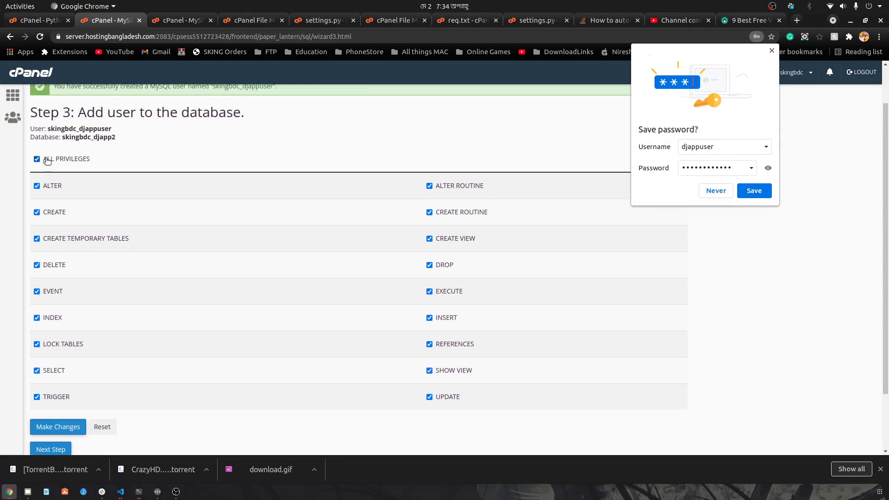
{"action": "scroll", "coordinate": [158, 293], "scroll_direction": "down", "scroll_amount": 1}
{"action": "scroll", "coordinate": [158, 296], "scroll_direction": "down", "scroll_amount": 1}
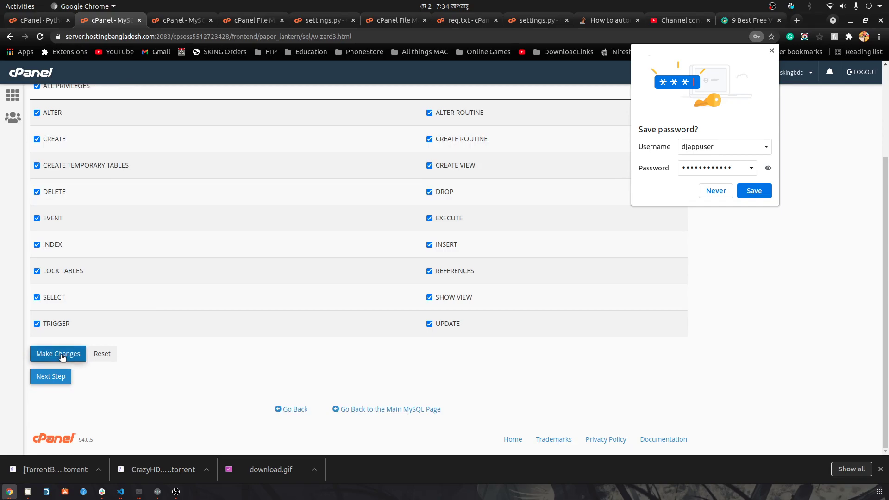
{"action": "left_click", "coordinate": [62, 357]}
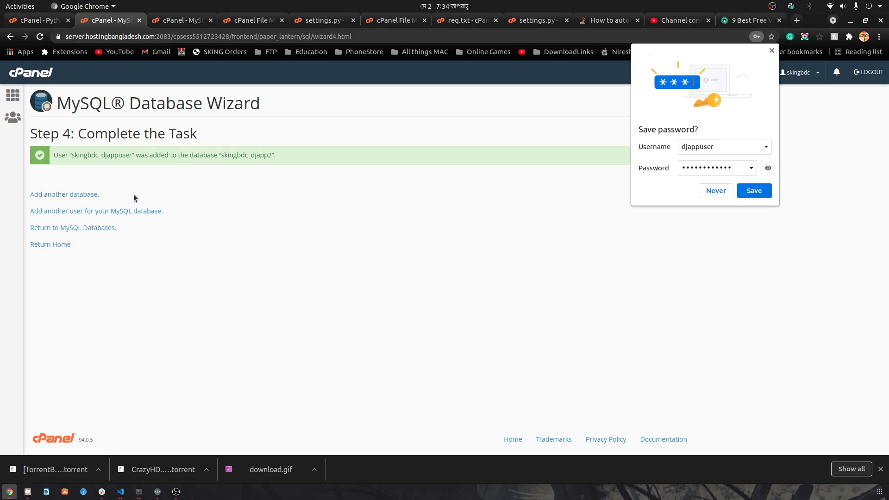
Step: Go from the cPanel home page to the MySQL Databases page
{"action": "left_click", "coordinate": [12, 96]}
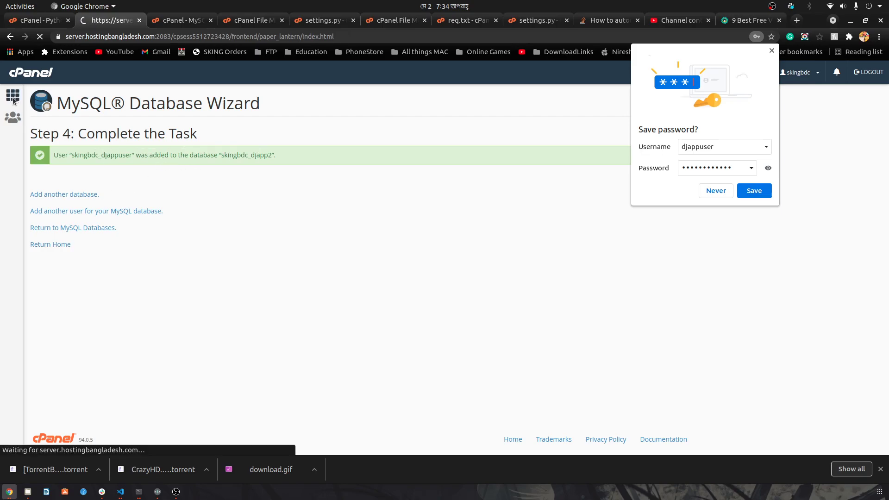
{"action": "scroll", "coordinate": [314, 382], "scroll_direction": "down", "scroll_amount": 5}
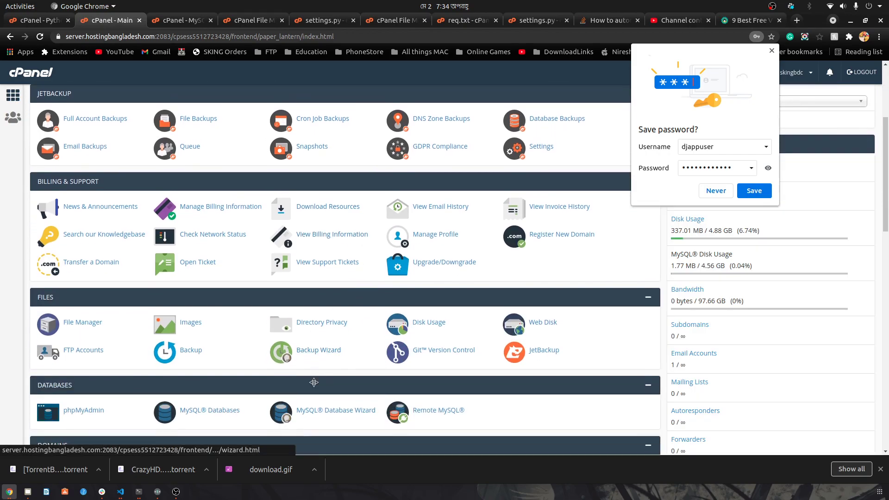
{"action": "left_click", "coordinate": [203, 412]}
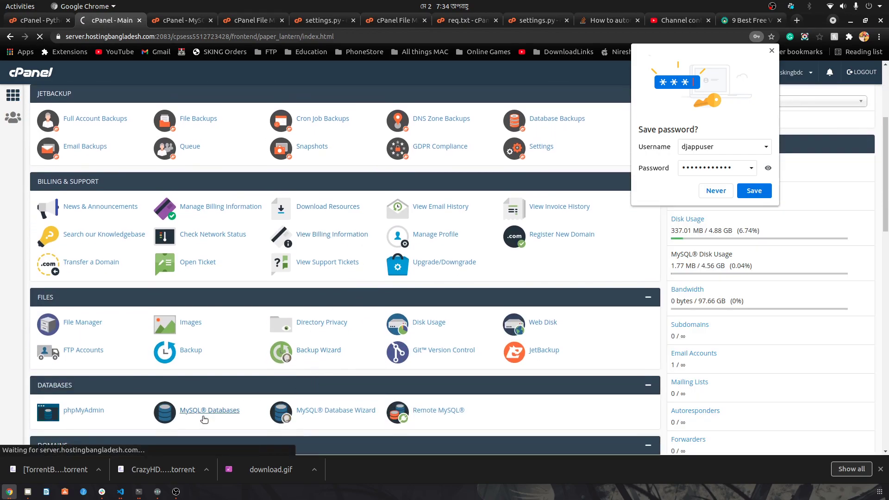
{"action": "scroll", "coordinate": [204, 349], "scroll_direction": "down", "scroll_amount": 4}
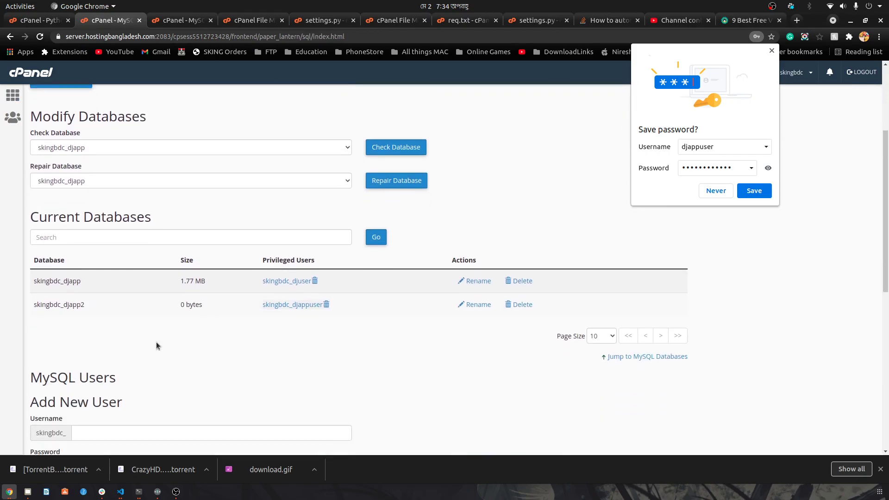
Step: Select the skingbdc_djapp database name in the Current Databases list
{"action": "left_click_drag", "start_coordinate": [65, 289], "coordinate": [227, 288]}
{"action": "left_click", "coordinate": [226, 287]}
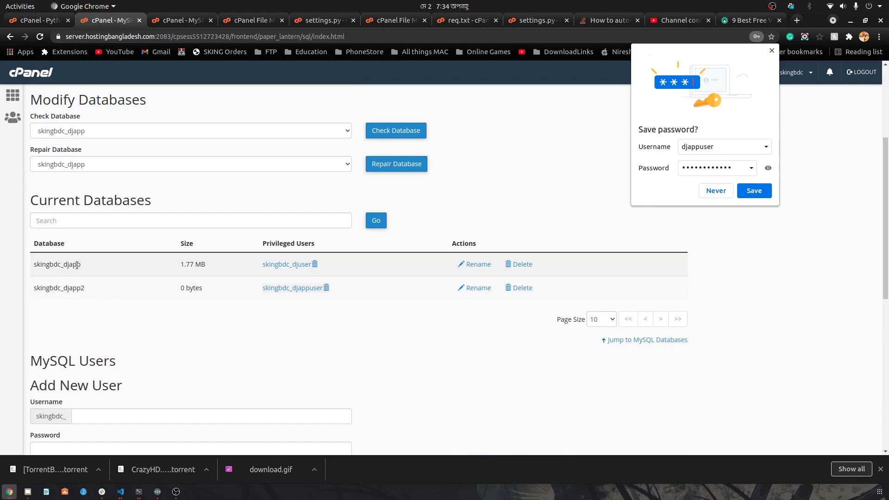
{"action": "left_click_drag", "start_coordinate": [29, 268], "coordinate": [120, 267]}
{"action": "left_click", "coordinate": [120, 267]}
{"action": "left_click_drag", "start_coordinate": [34, 264], "coordinate": [83, 268]}
{"action": "double_click", "coordinate": [70, 264]}
{"action": "double_click", "coordinate": [52, 266]}
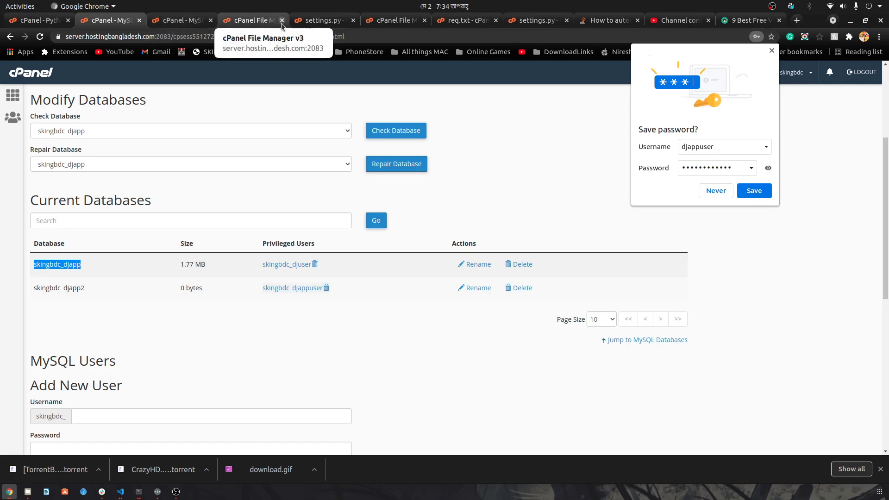
Step: In settings.py, select the commented-out sqlite DATABASES block and the NAME value skingbdc_djapp
{"action": "left_click", "coordinate": [324, 20]}
{"action": "scroll", "coordinate": [46, 183], "scroll_direction": "down", "scroll_amount": 10}
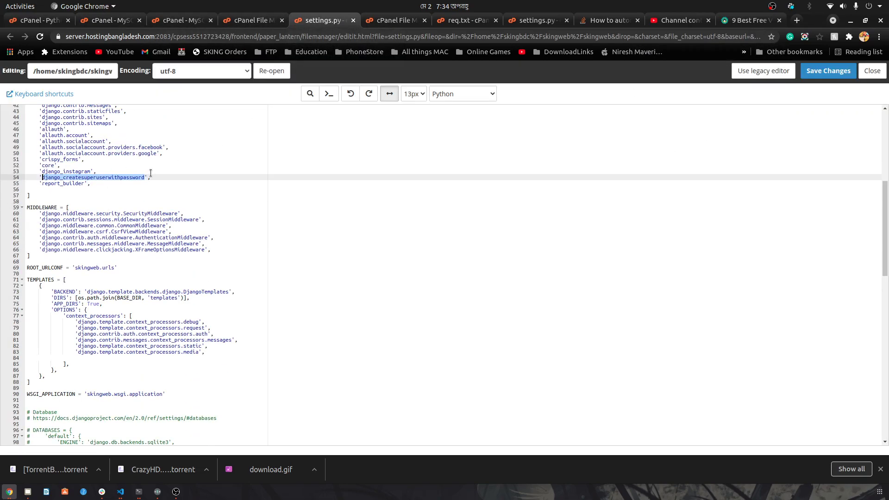
{"action": "left_click", "coordinate": [46, 183]}
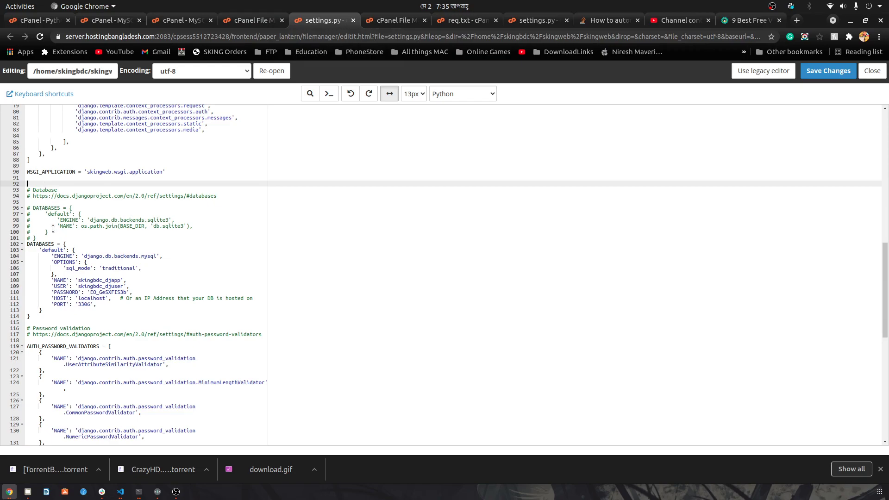
{"action": "left_click_drag", "start_coordinate": [48, 237], "coordinate": [26, 194]}
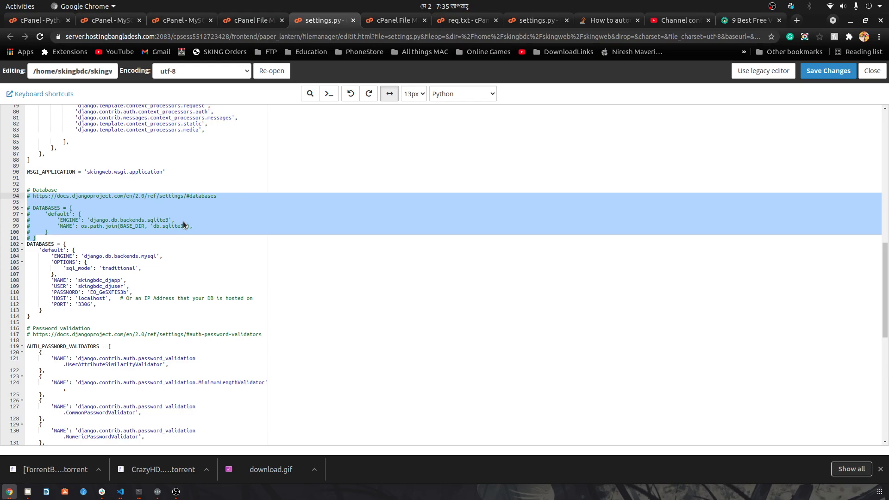
{"action": "scroll", "coordinate": [87, 261], "scroll_direction": "down", "scroll_amount": 2}
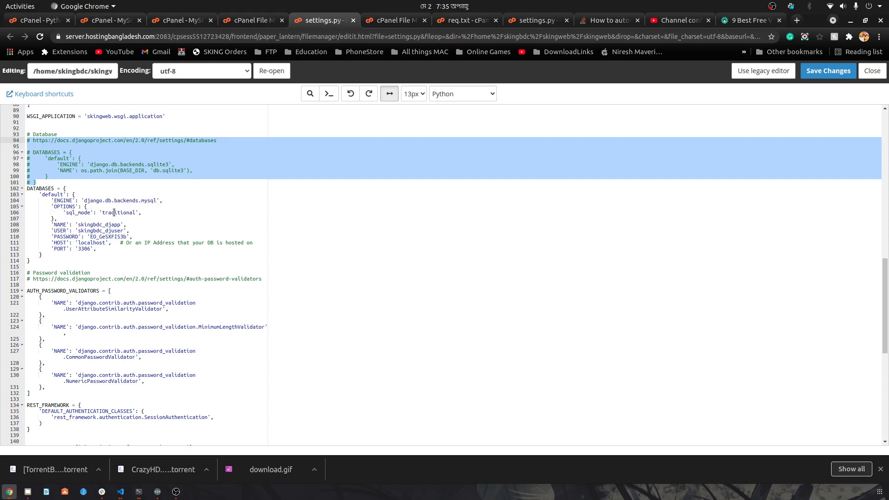
{"action": "left_click", "coordinate": [57, 225]}
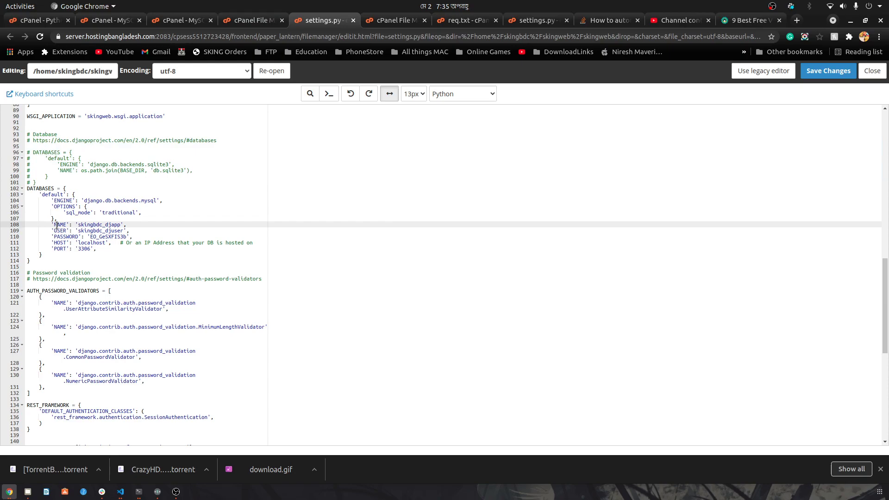
{"action": "double_click", "coordinate": [91, 225]}
{"action": "left_click", "coordinate": [232, 20]}
{"action": "left_click", "coordinate": [179, 21]}
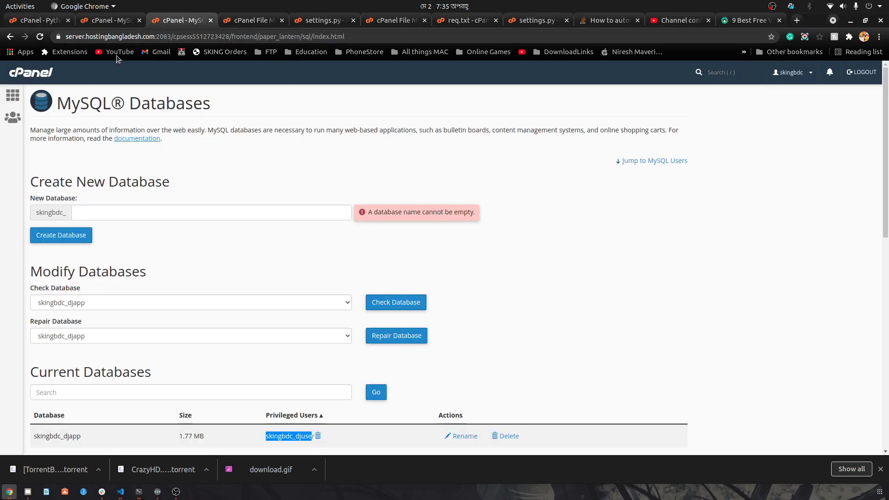
{"action": "left_click", "coordinate": [100, 20]}
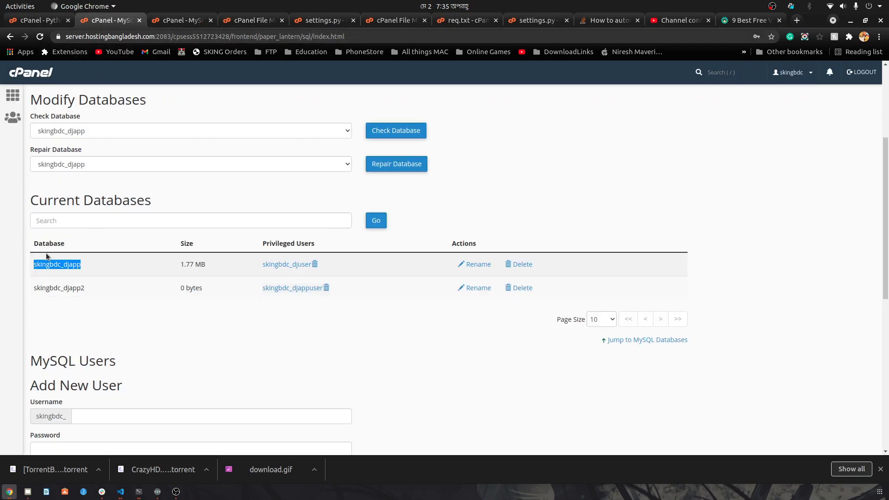
{"action": "left_click", "coordinate": [319, 20]}
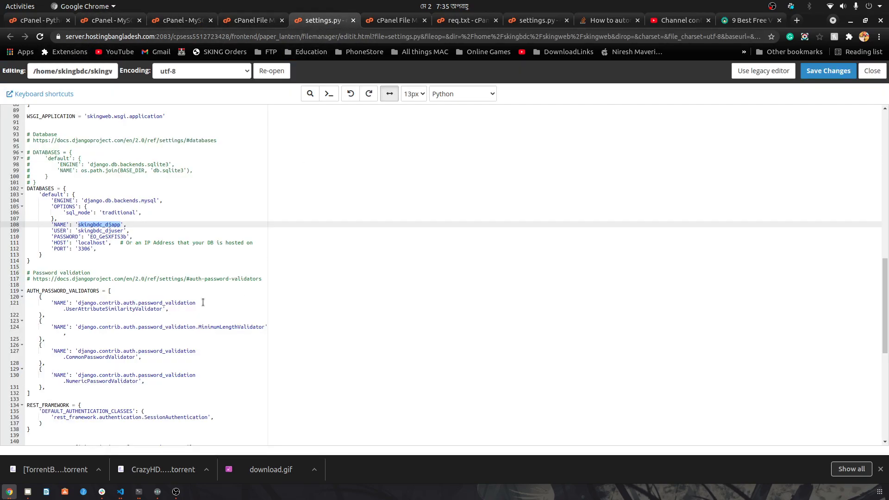
{"action": "double_click", "coordinate": [98, 230]}
{"action": "left_click", "coordinate": [113, 18]}
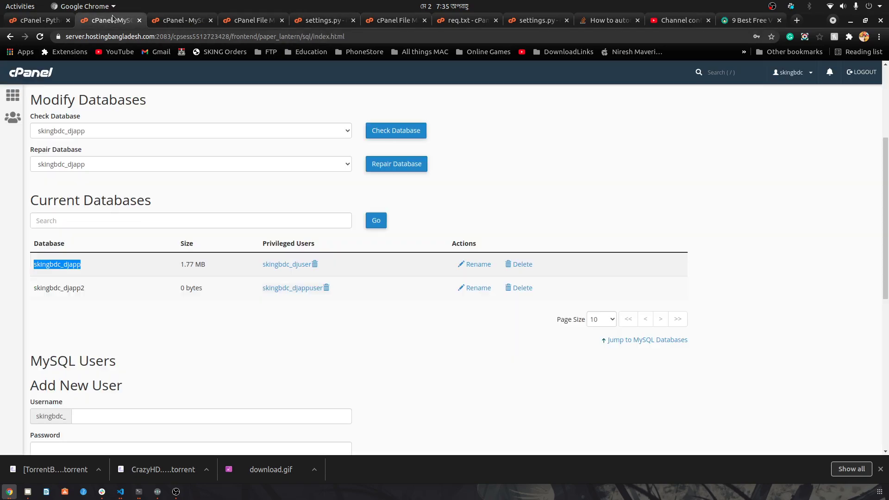
{"action": "left_click", "coordinate": [394, 20]}
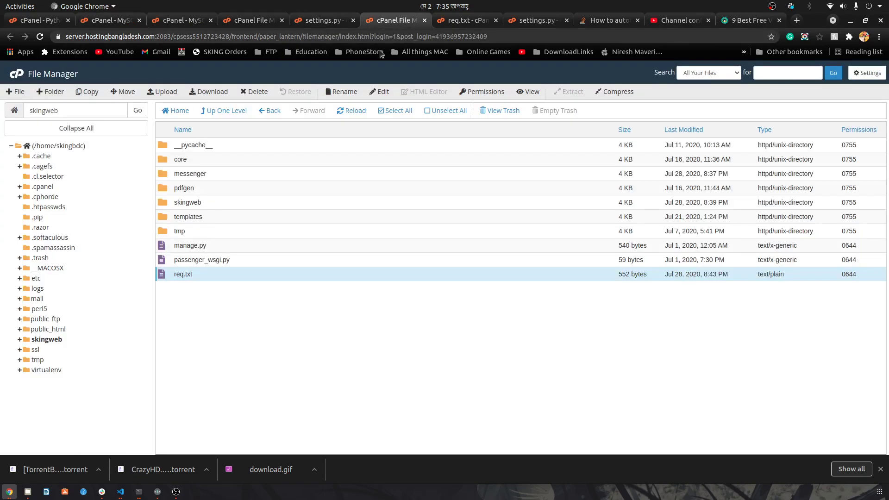
{"action": "left_click", "coordinate": [327, 20]}
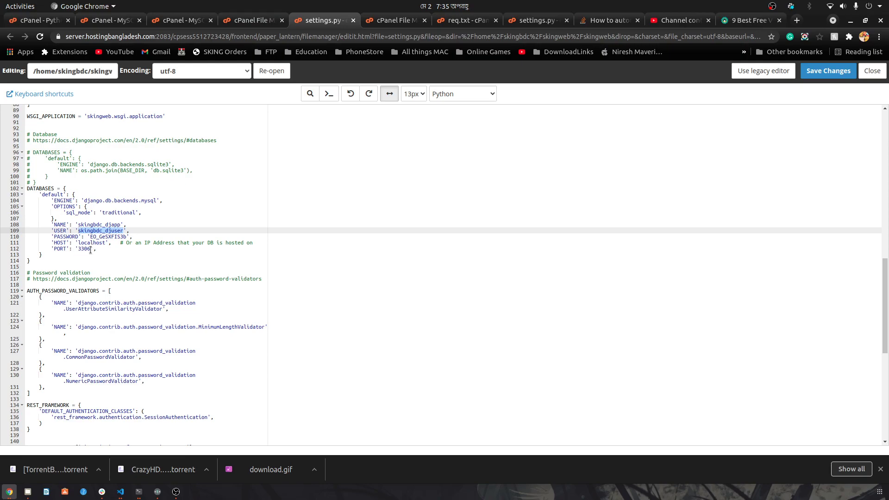
{"action": "left_click_drag", "start_coordinate": [78, 250], "coordinate": [91, 250]}
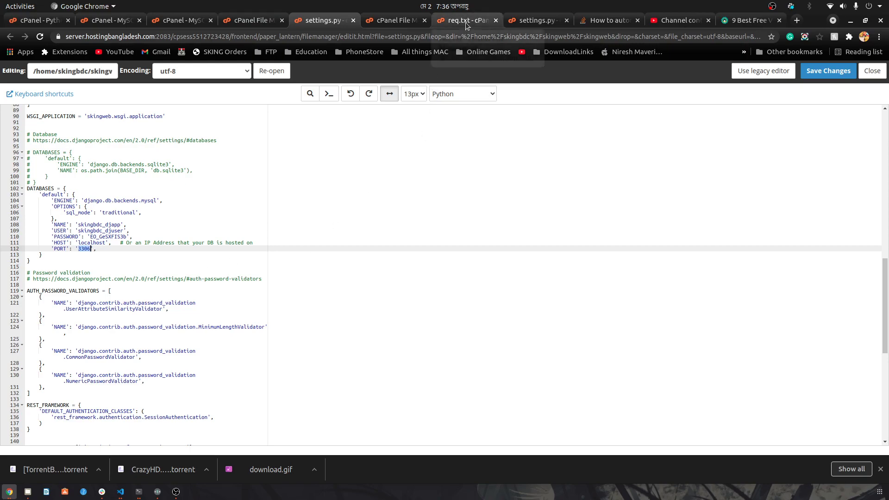
Step: Open req.txt and highlight the mysqlclient==2.0.1 requirement line
{"action": "left_click", "coordinate": [465, 23]}
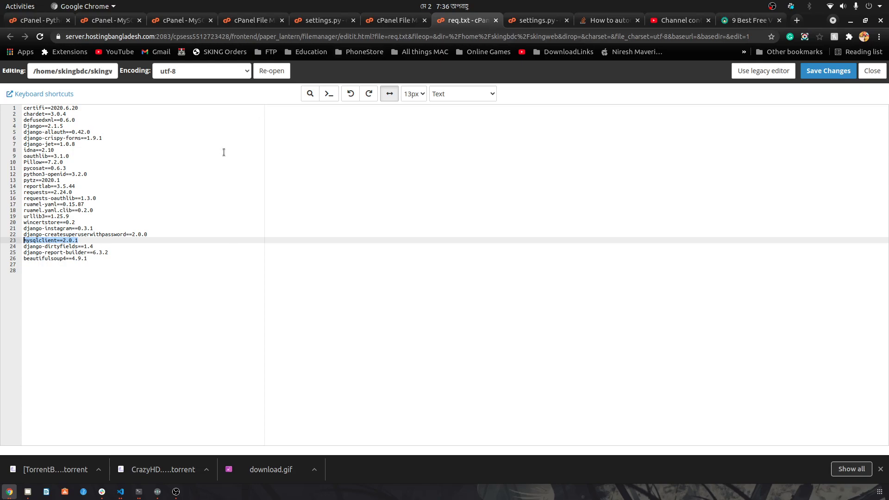
{"action": "double_click", "coordinate": [32, 241]}
{"action": "left_click_drag", "start_coordinate": [81, 241], "coordinate": [30, 241]}
{"action": "left_click", "coordinate": [79, 241]}
{"action": "left_click", "coordinate": [23, 241]}
{"action": "left_click", "coordinate": [67, 238], "text": "shift"}
{"action": "left_click", "coordinate": [89, 241]}
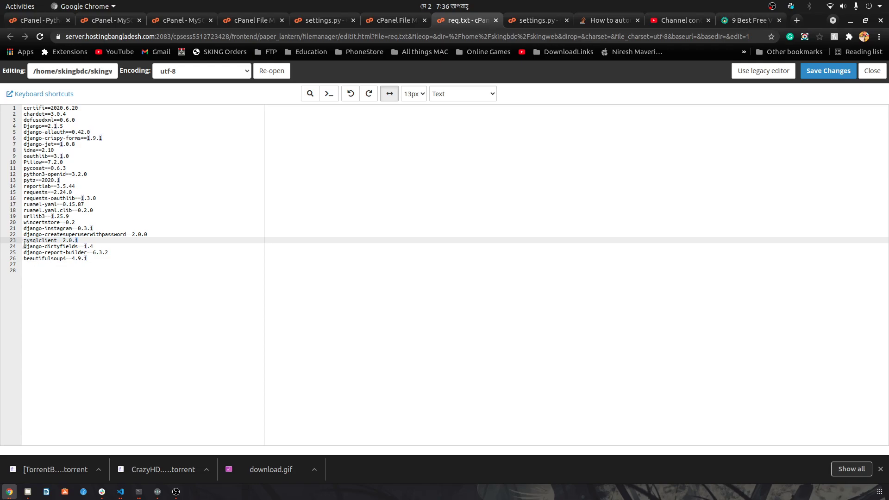
{"action": "key", "text": "Right"}
{"action": "left_click", "coordinate": [66, 20]}
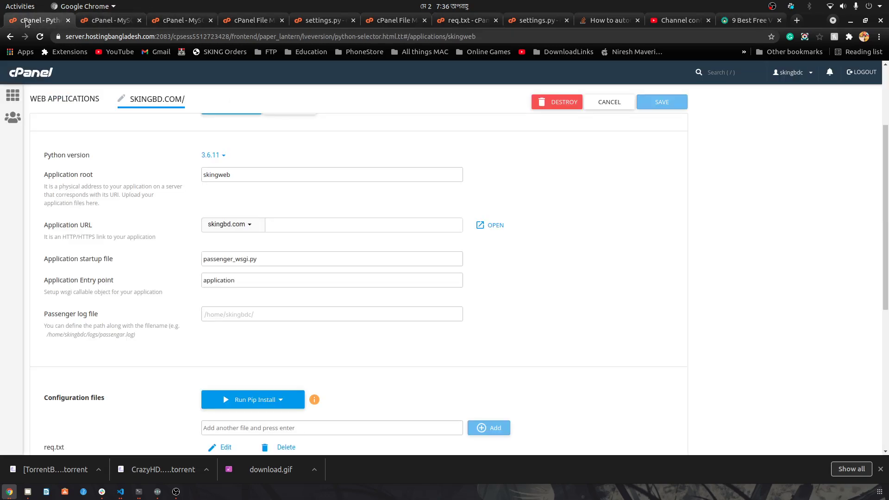
{"action": "scroll", "coordinate": [284, 333], "scroll_direction": "down", "scroll_amount": 3}
{"action": "scroll", "coordinate": [284, 333], "scroll_direction": "down", "scroll_amount": 1}
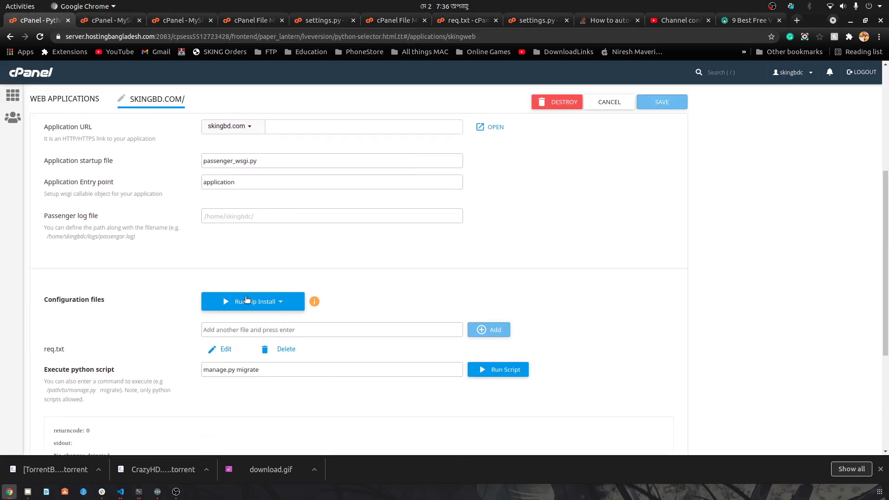
{"action": "left_click", "coordinate": [281, 304]}
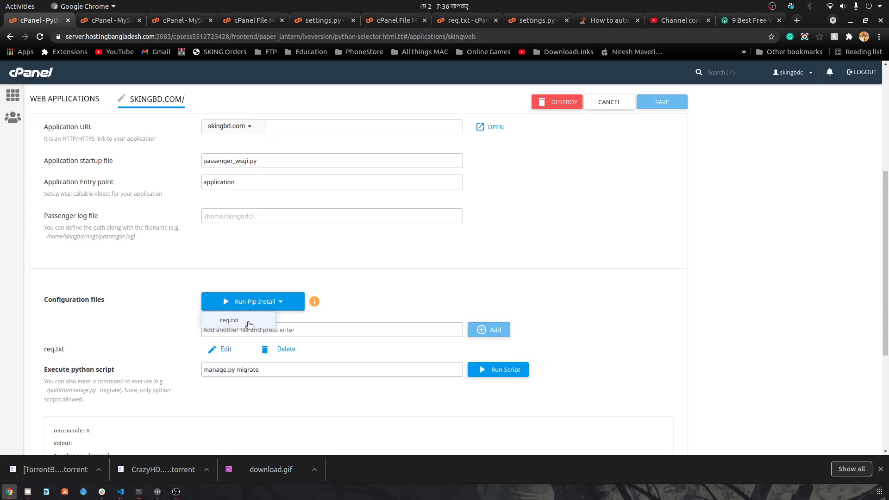
{"action": "left_click", "coordinate": [245, 303]}
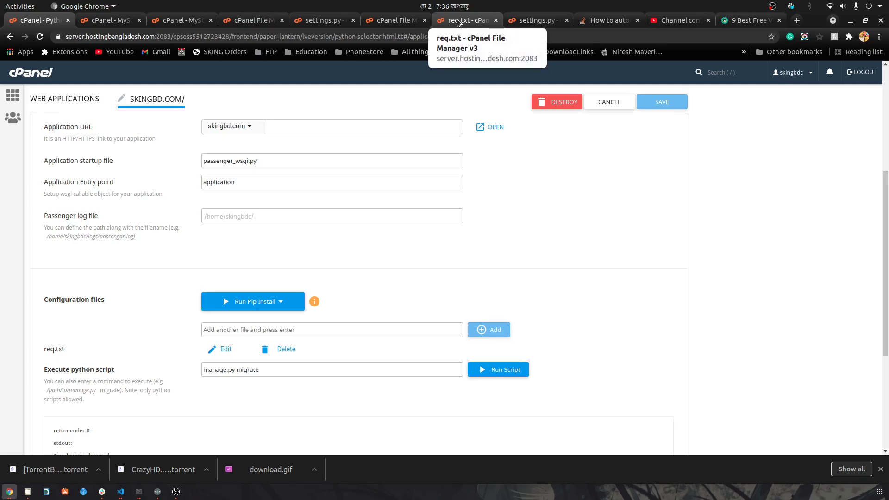
{"action": "left_click", "coordinate": [457, 23]}
{"action": "left_click", "coordinate": [395, 22]}
{"action": "left_click", "coordinate": [456, 22]}
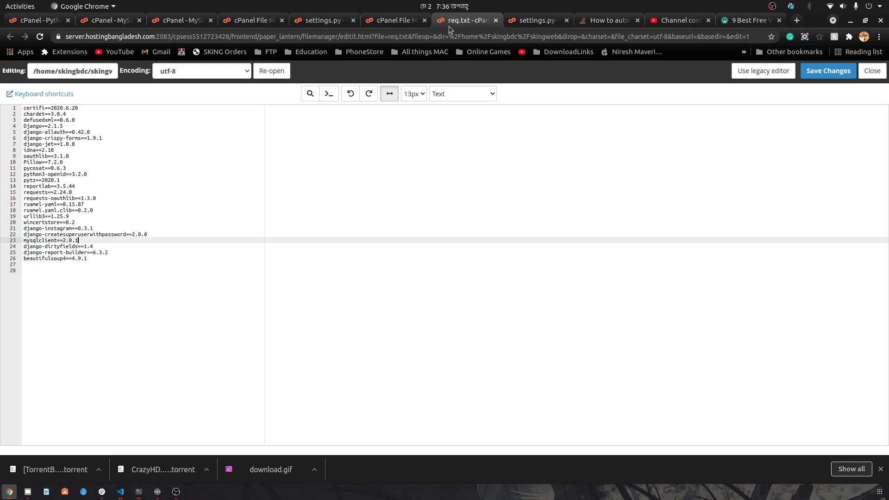
{"action": "left_click", "coordinate": [41, 20]}
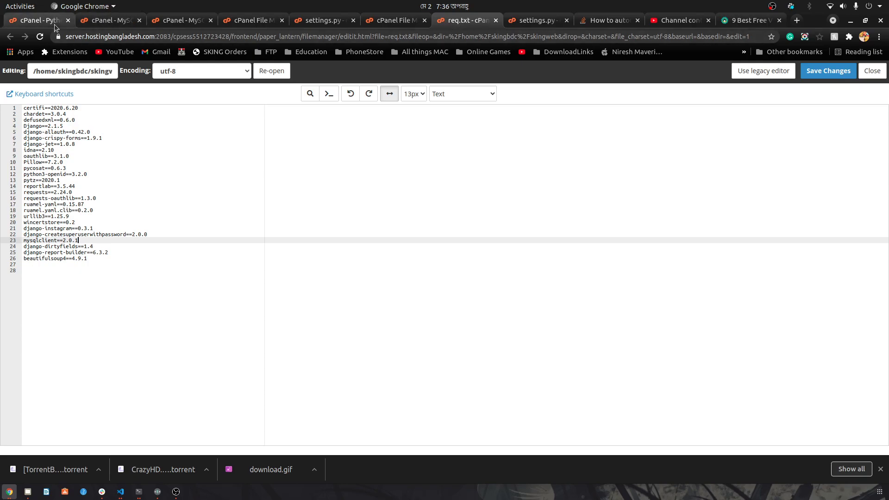
{"action": "triple_click", "coordinate": [302, 371]}
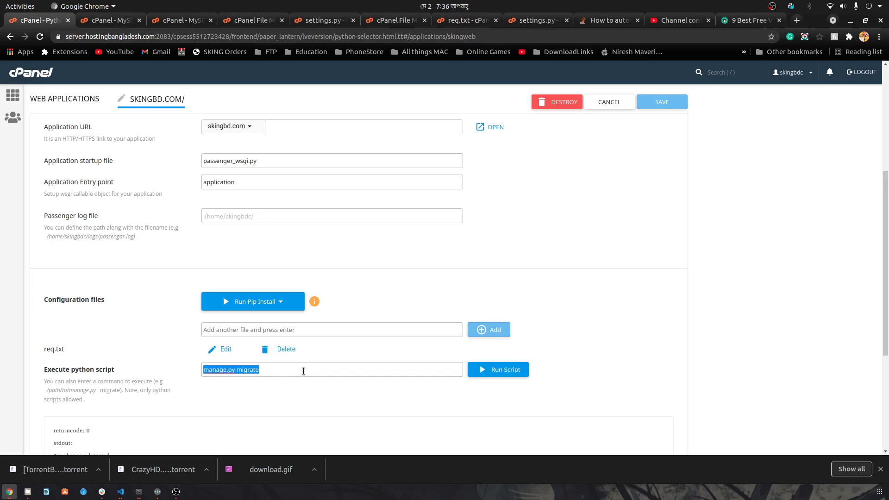
{"action": "triple_click", "coordinate": [303, 370]}
Step: On the Stack Overflow answer, select the pip install line and the createsuperuserwithpassword package name
{"action": "left_click", "coordinate": [610, 21]}
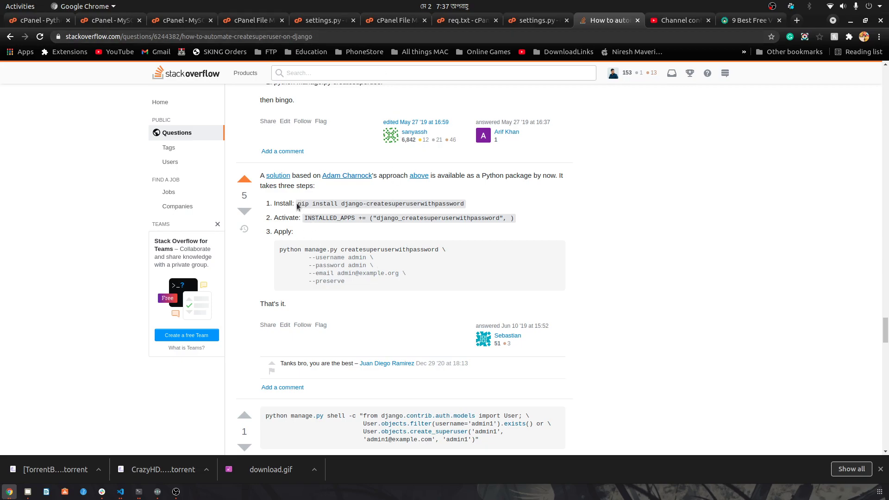
{"action": "left_click_drag", "start_coordinate": [301, 204], "coordinate": [461, 203]}
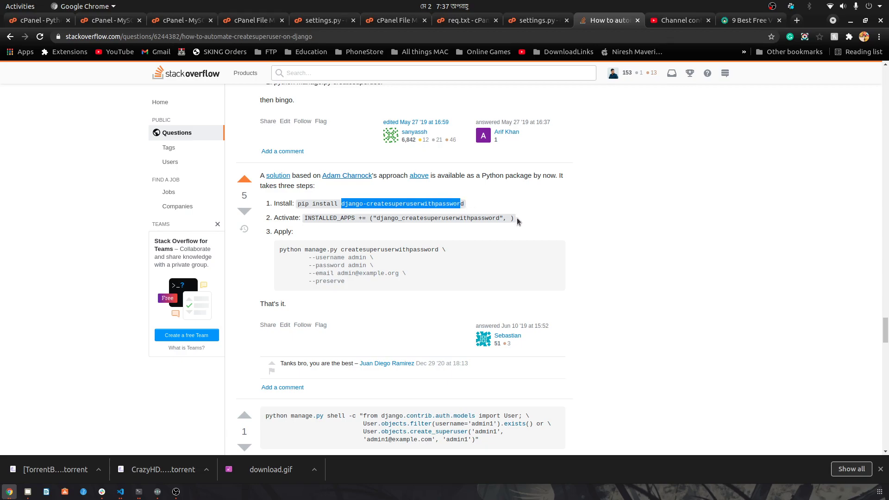
{"action": "double_click", "coordinate": [412, 204]}
Step: Highlight django_createsuperuserwithpassword in settings.py INSTALLED_APPS, then view its entry in req.txt
{"action": "left_click", "coordinate": [547, 17]}
{"action": "scroll", "coordinate": [160, 175], "scroll_direction": "up", "scroll_amount": 5}
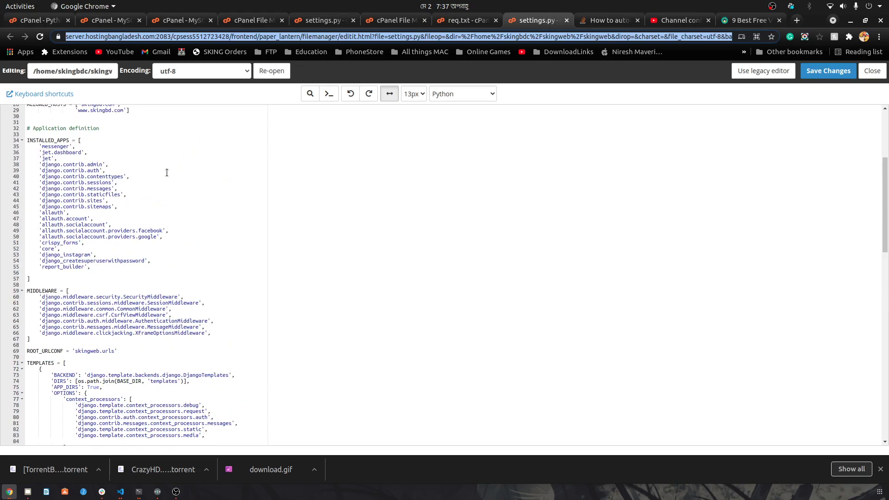
{"action": "scroll", "coordinate": [160, 175], "scroll_direction": "up", "scroll_amount": 4}
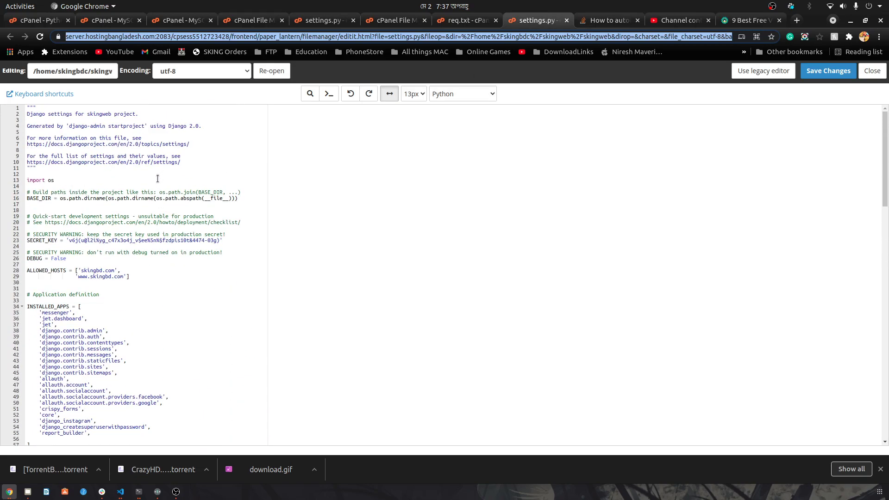
{"action": "scroll", "coordinate": [155, 177], "scroll_direction": "down", "scroll_amount": 10}
{"action": "scroll", "coordinate": [153, 178], "scroll_direction": "down", "scroll_amount": 4}
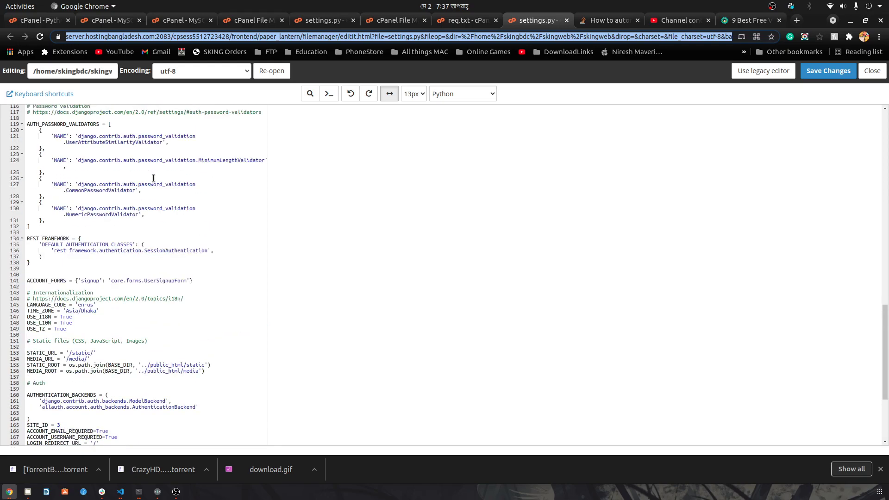
{"action": "scroll", "coordinate": [153, 179], "scroll_direction": "up", "scroll_amount": 7}
{"action": "scroll", "coordinate": [68, 177], "scroll_direction": "up", "scroll_amount": 4}
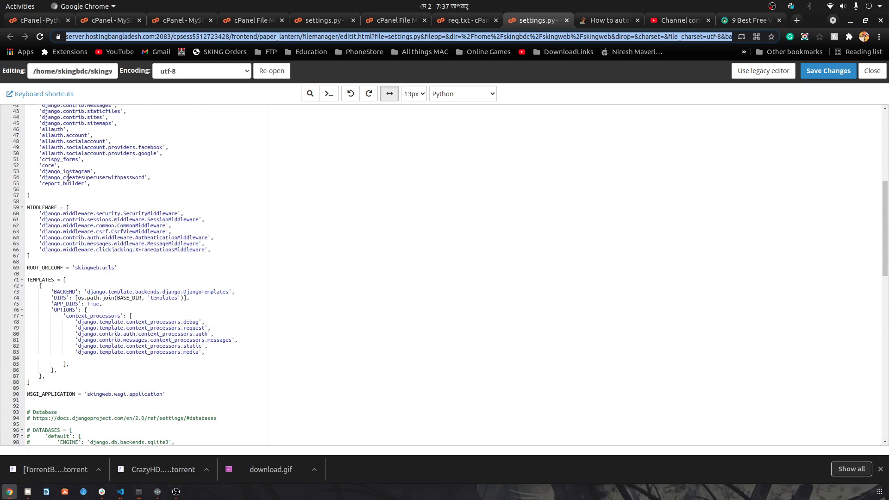
{"action": "double_click", "coordinate": [71, 177]}
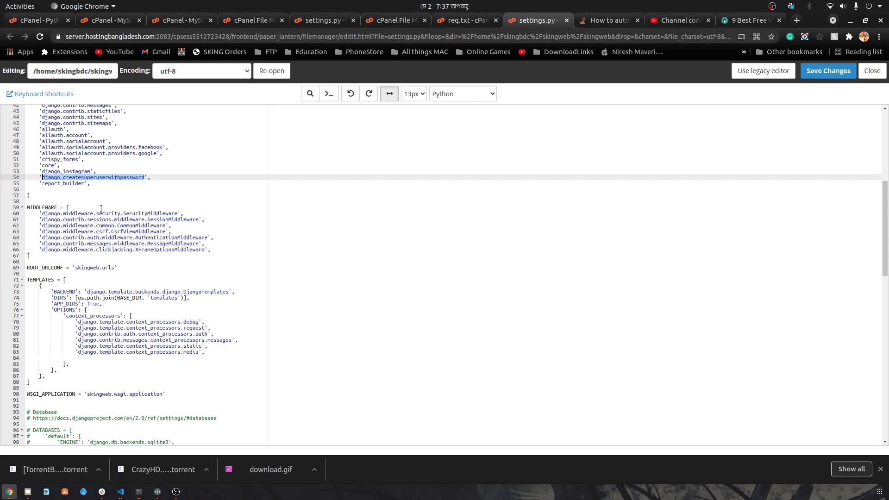
{"action": "scroll", "coordinate": [101, 208], "scroll_direction": "up", "scroll_amount": 5}
{"action": "left_click", "coordinate": [477, 23]}
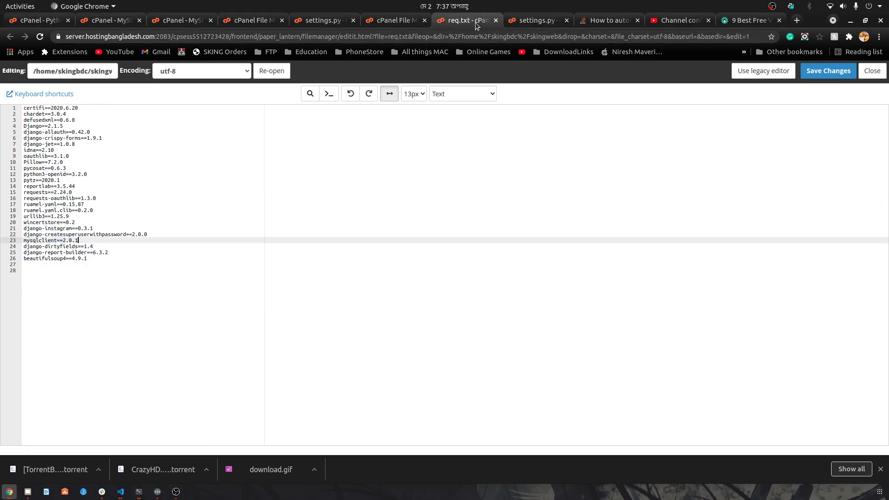
Step: Review the manage.py createsuperuserwithpassword apply command on Stack Overflow, then return to MySQL Databases
{"action": "left_click", "coordinate": [538, 21]}
{"action": "left_click", "coordinate": [607, 20]}
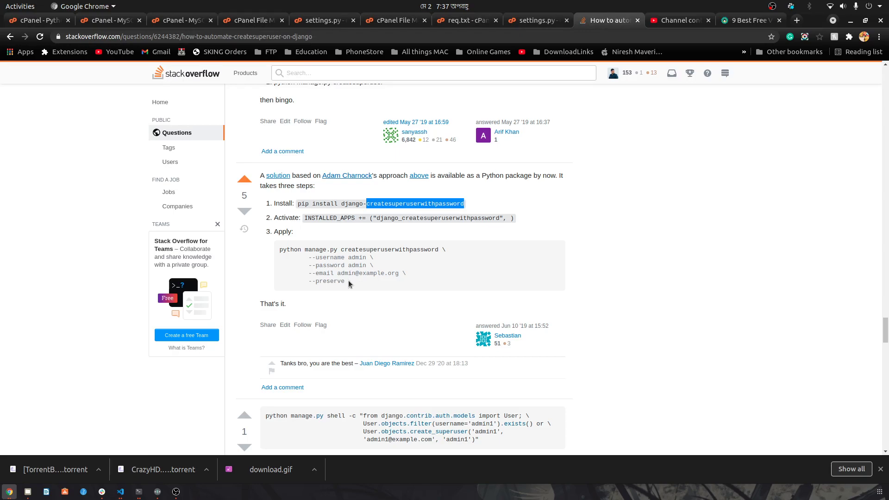
{"action": "left_click_drag", "start_coordinate": [348, 283], "coordinate": [280, 250]}
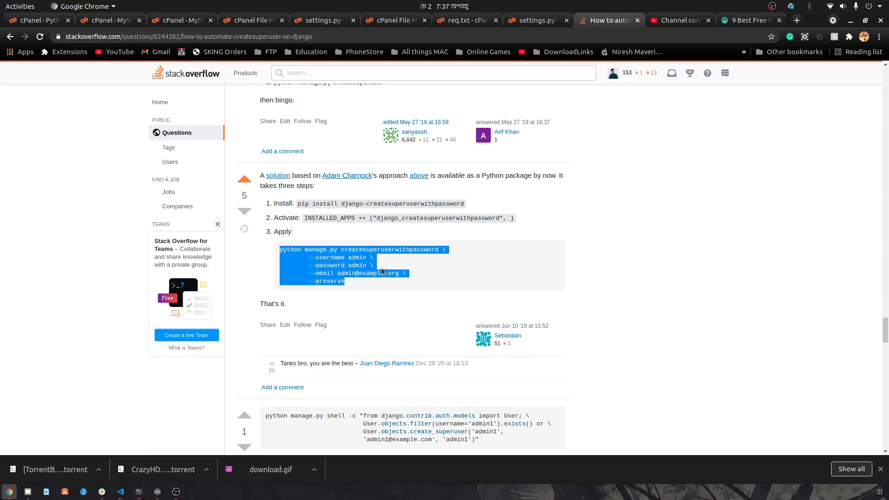
{"action": "left_click", "coordinate": [324, 260]}
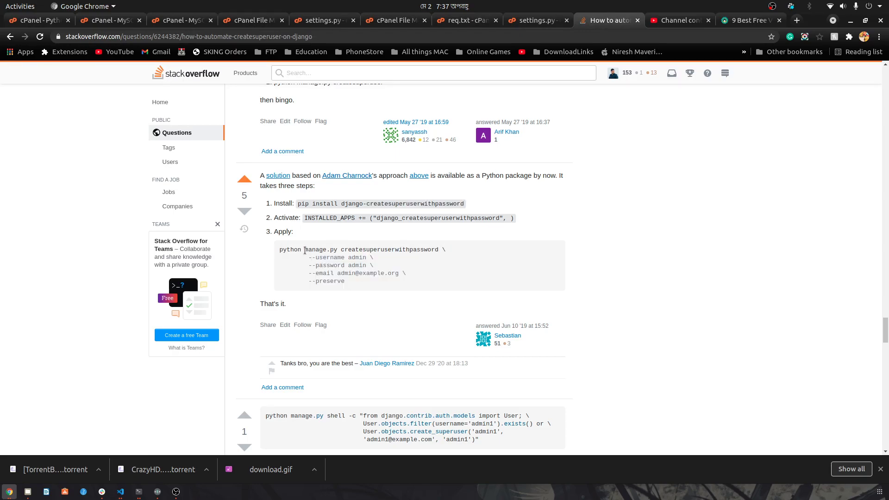
{"action": "left_click_drag", "start_coordinate": [305, 250], "coordinate": [349, 286]}
{"action": "left_click", "coordinate": [306, 251]}
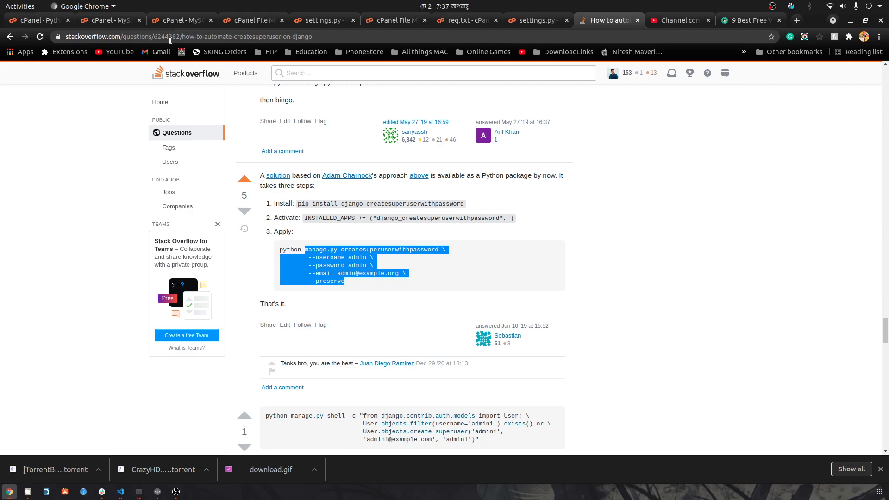
{"action": "left_click", "coordinate": [109, 26]}
Step: Glance at the other MySQL Databases tab, then view the skingweb folder in File Manager
{"action": "left_click", "coordinate": [173, 22]}
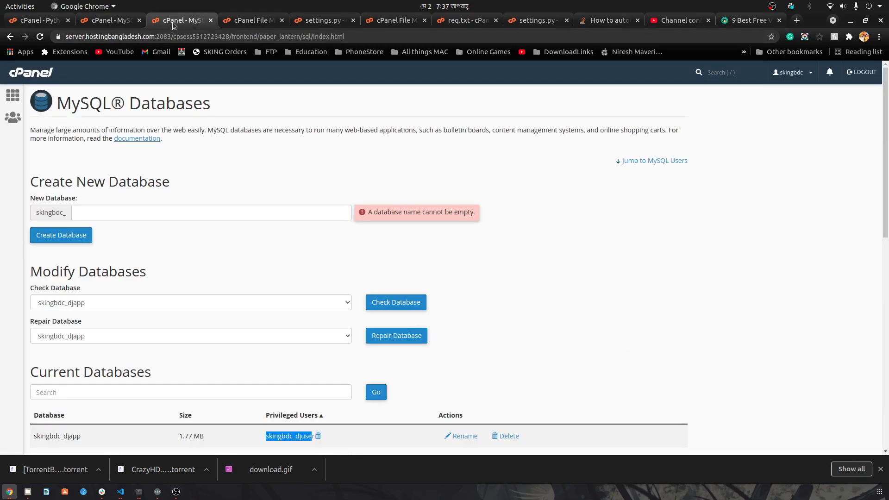
{"action": "left_click", "coordinate": [237, 23]}
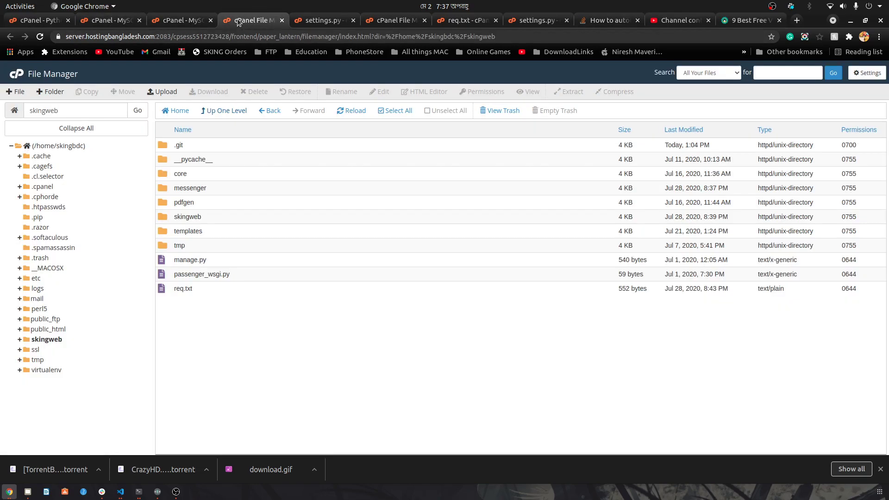